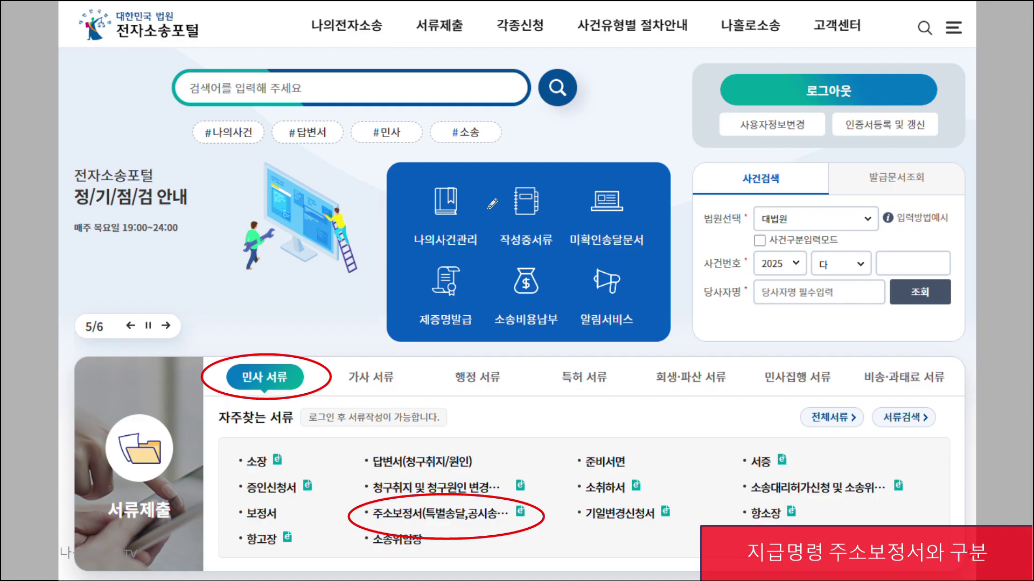
- Circle the logo and 민사 서류 tab, underline and tick 주소보정서, then go to slide 6
mouse_move(204, 52)
left_mouse_down()
mouse_move(132, 23)
mouse_move(208, 51)
left_mouse_up()
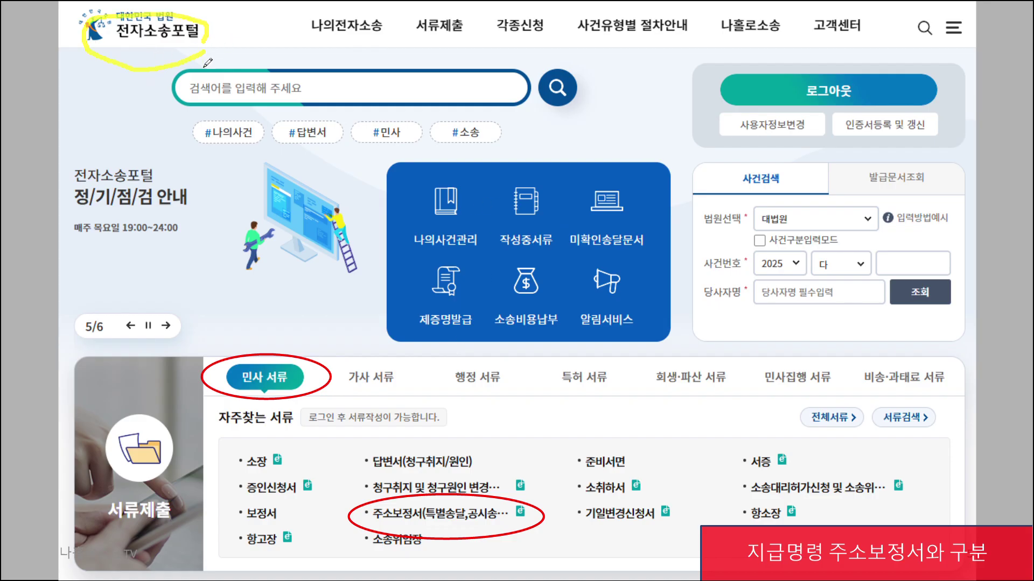
mouse_move(293, 409)
left_mouse_down()
mouse_move(231, 379)
mouse_move(293, 390)
mouse_move(290, 404)
left_mouse_up()
left_click_drag(360, 536, 538, 533)
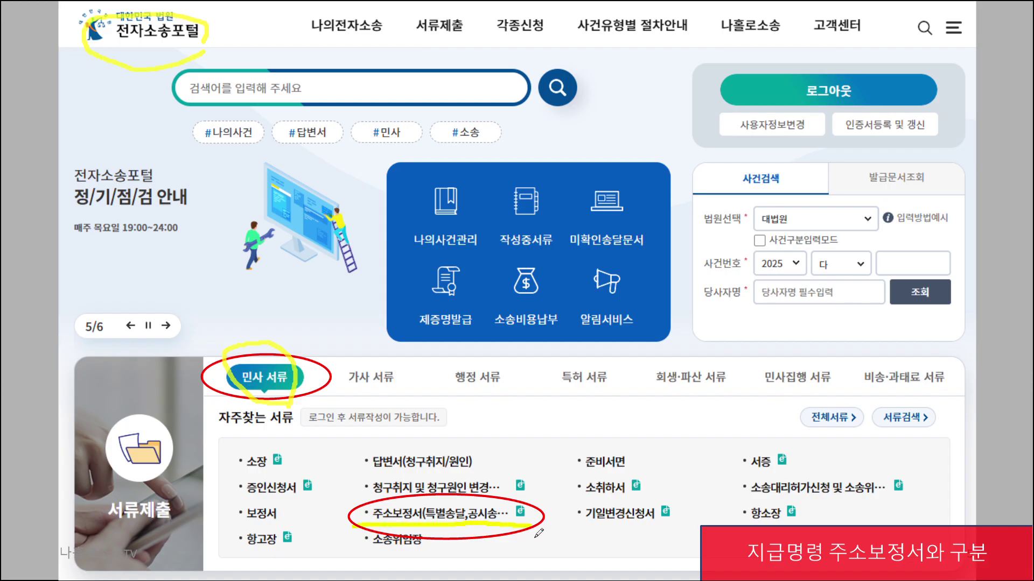
mouse_move(389, 516)
left_mouse_down()
mouse_move(412, 528)
mouse_move(436, 492)
left_mouse_up()
left_click_drag(732, 568, 944, 566)
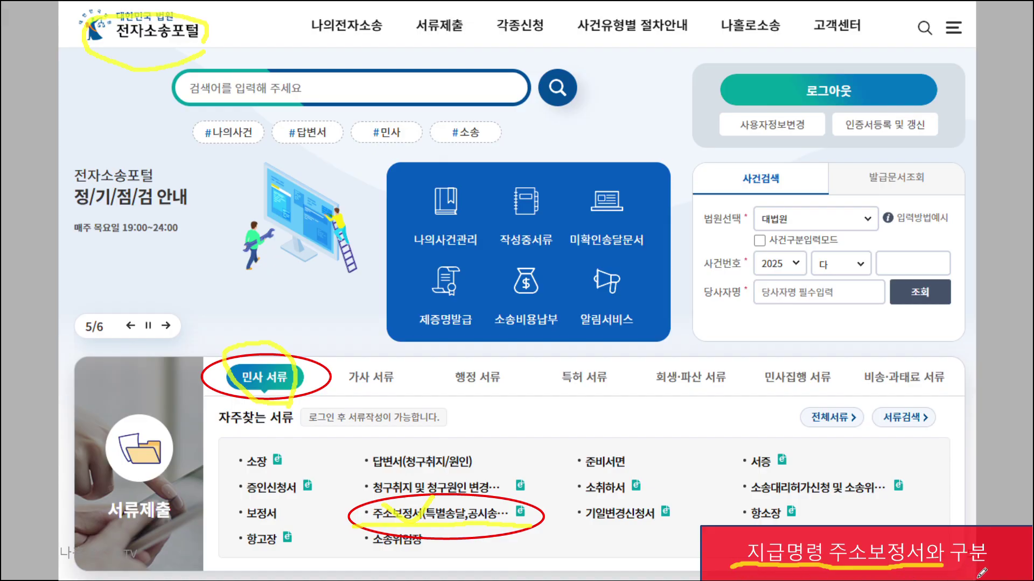
key("Right")
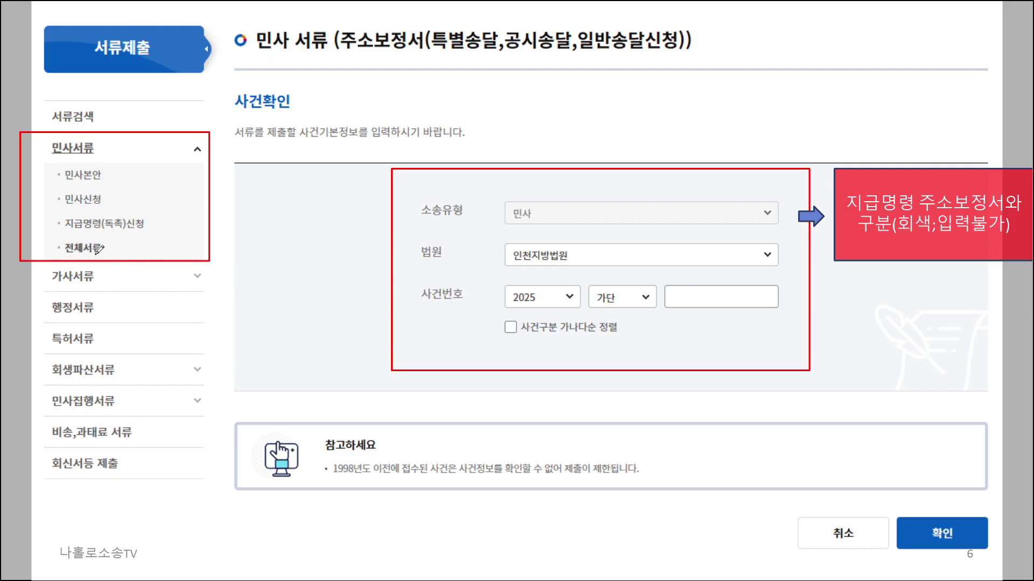
- Underline 민사서류, the 민사 case type, court and case-number fields; tick 확인; mark 지급명령(독촉)신청
left_click_drag(53, 159, 93, 155)
left_click_drag(488, 224, 567, 222)
left_click_drag(498, 273, 588, 273)
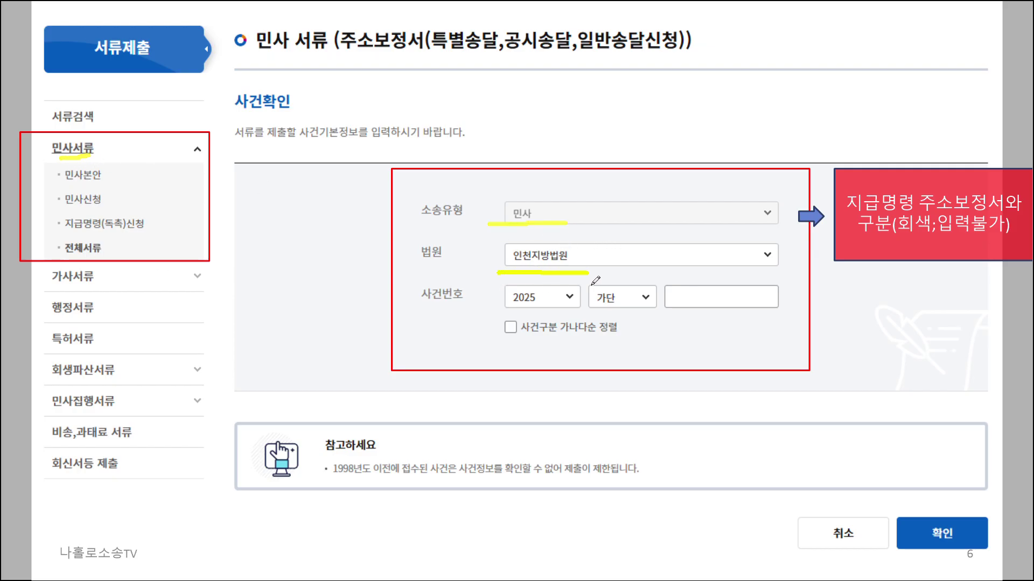
left_click_drag(447, 305, 768, 311)
mouse_move(929, 473)
left_mouse_down()
mouse_move(950, 523)
mouse_move(968, 465)
left_mouse_up()
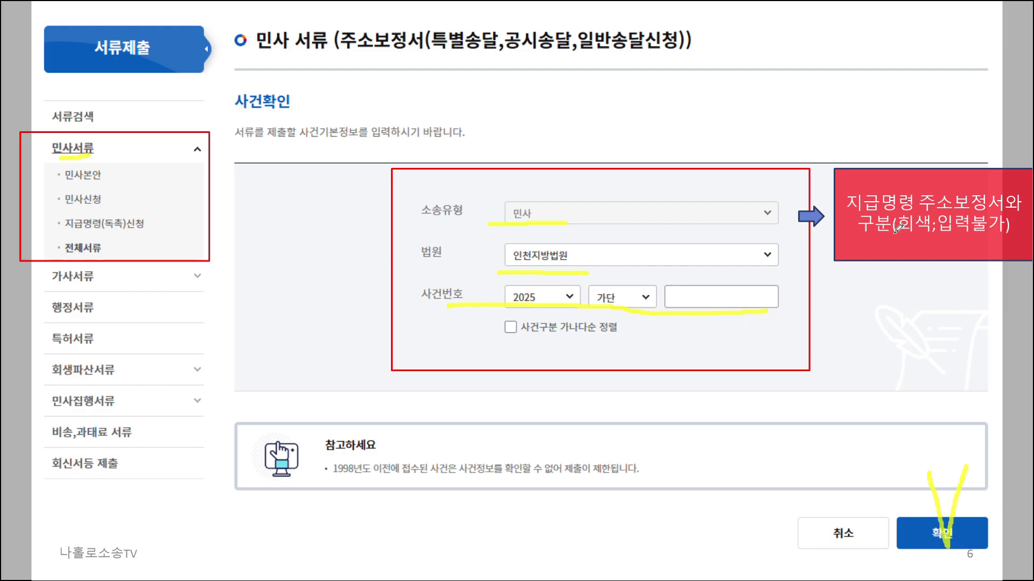
mouse_move(57, 231)
left_mouse_down()
mouse_move(156, 228)
mouse_move(88, 215)
mouse_move(64, 237)
mouse_move(115, 235)
left_mouse_up()
- On slide 7, circle the 지급명령(독촉)신청 tab and underline and tick 주소보정서(제소신청, 공시송달신청)
key("Right")
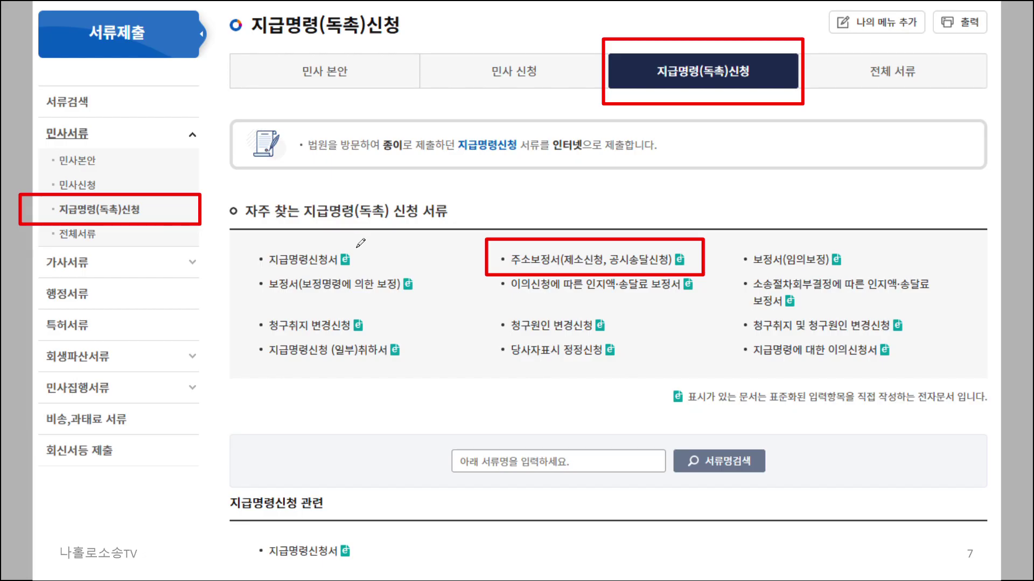
mouse_move(749, 109)
left_mouse_down()
mouse_move(745, 29)
mouse_move(749, 122)
left_mouse_up()
left_click_drag(510, 273, 676, 279)
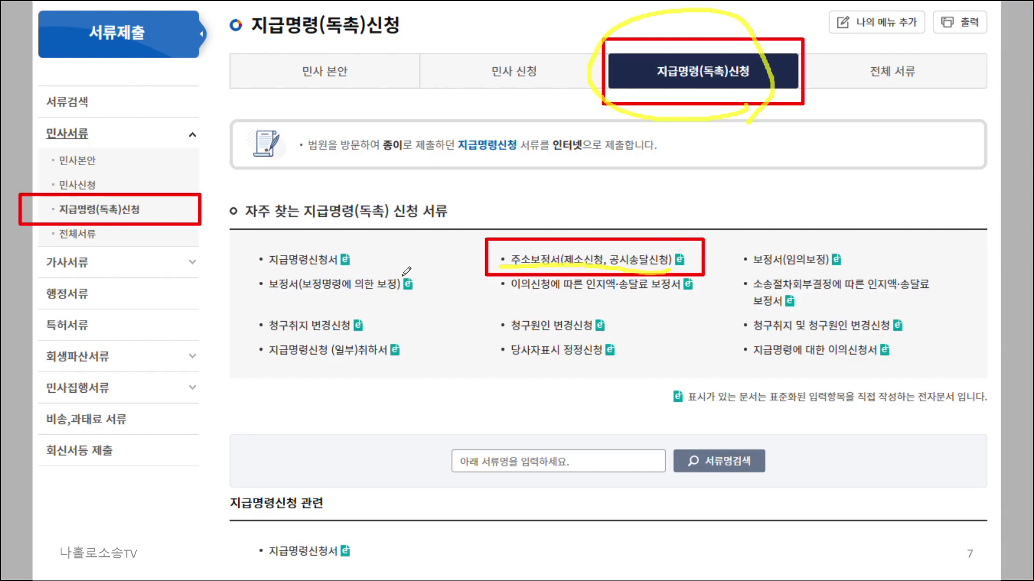
left_click_drag(86, 215, 121, 213)
mouse_move(549, 246)
left_mouse_down()
mouse_move(563, 263)
mouse_move(591, 221)
left_mouse_up()
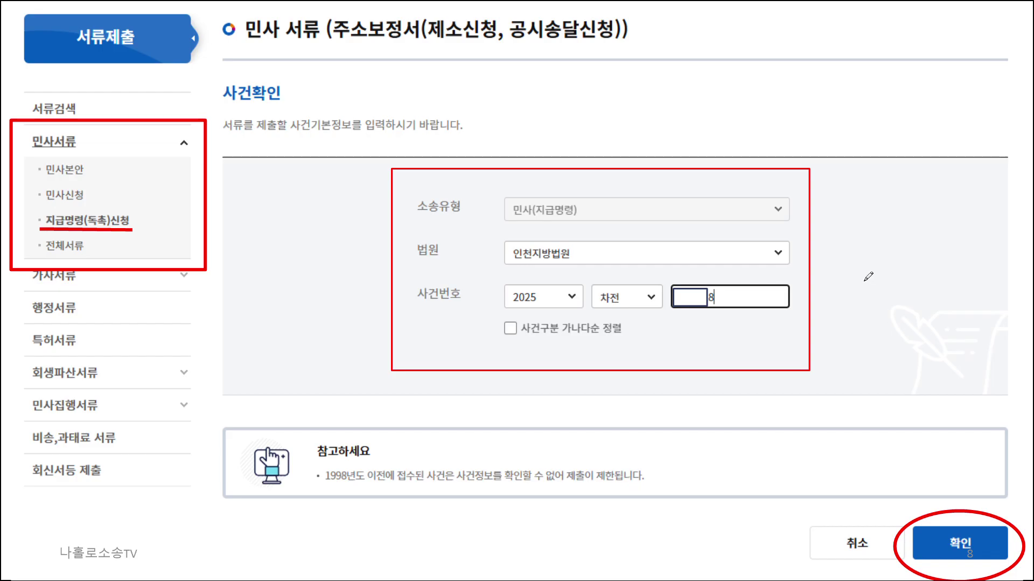
- Circle the sidebar entry and underline the form title, 민사(지급명령) case type, court and year 2025
mouse_move(120, 239)
left_mouse_down()
mouse_move(68, 235)
mouse_move(81, 211)
mouse_move(125, 235)
left_mouse_up()
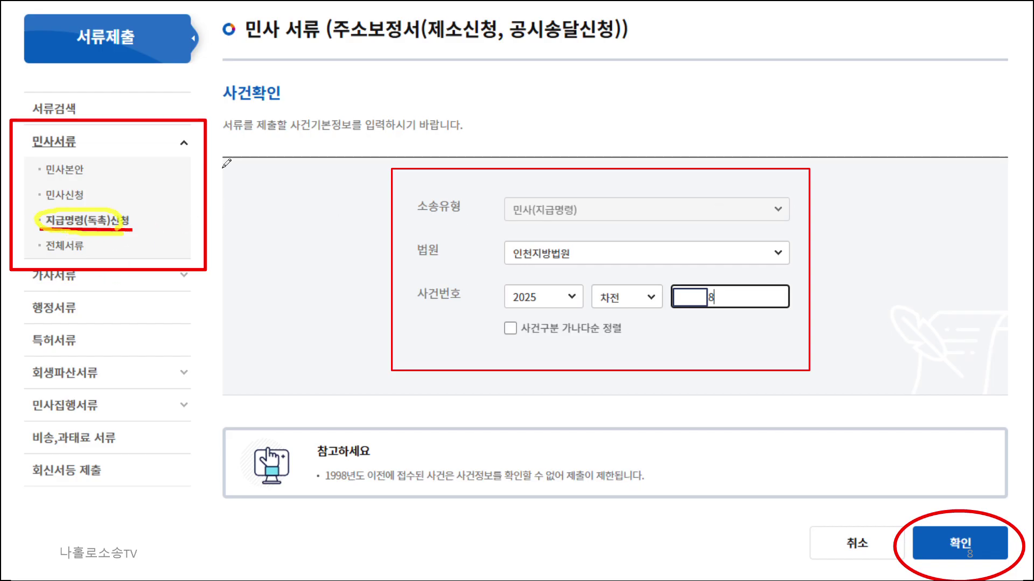
left_click_drag(286, 52, 562, 46)
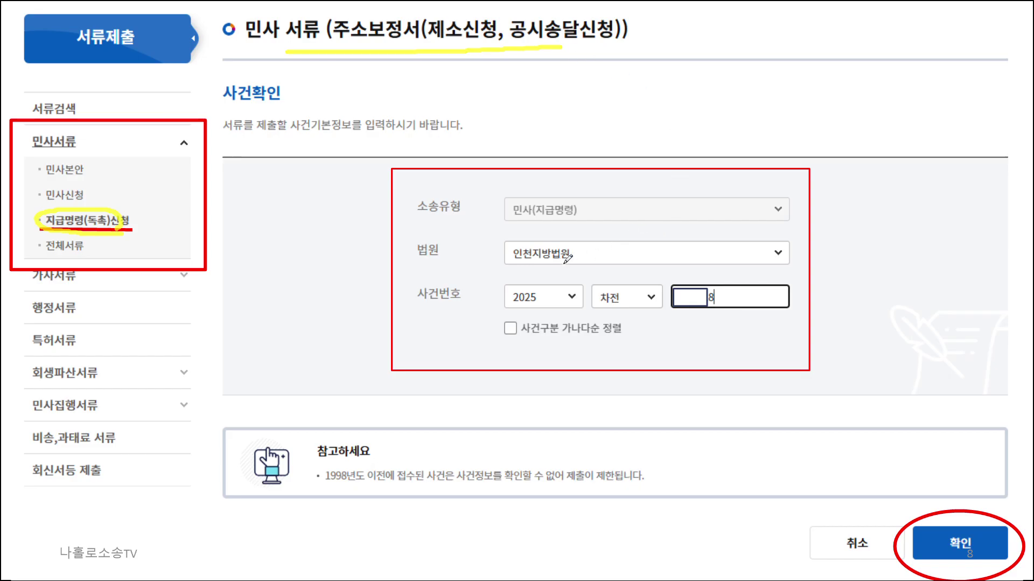
left_click_drag(442, 219, 644, 220)
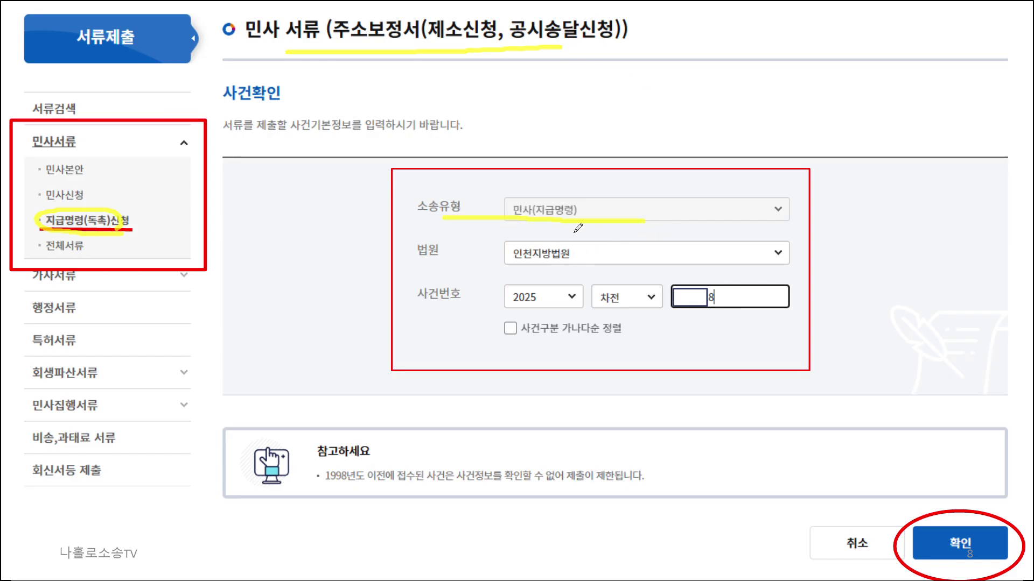
left_click_drag(591, 229, 712, 226)
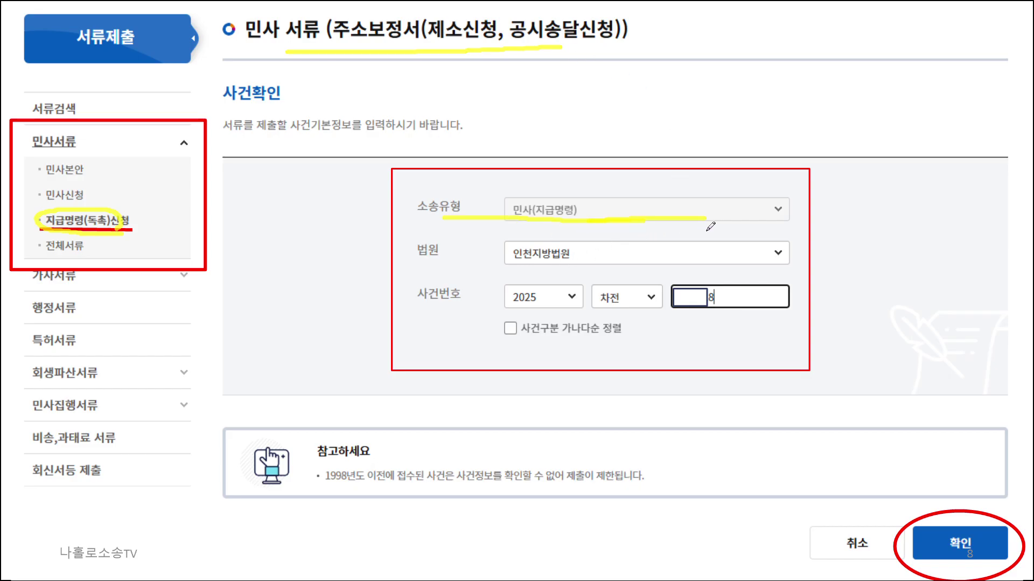
left_click_drag(481, 263, 574, 260)
mouse_move(493, 305)
left_mouse_down()
mouse_move(559, 306)
mouse_move(591, 272)
mouse_move(580, 315)
mouse_move(603, 280)
mouse_move(647, 322)
left_mouse_up()
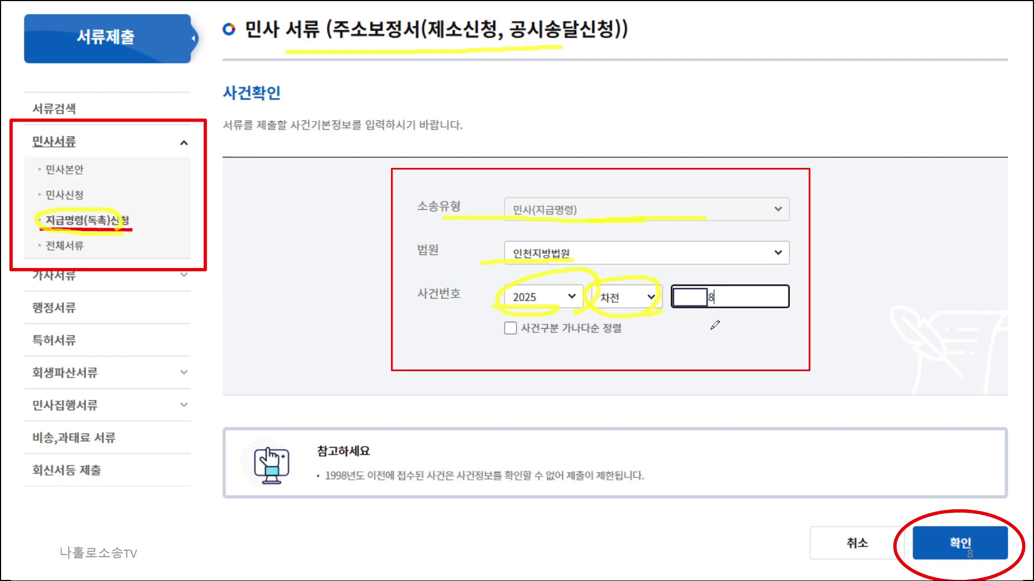
- Circle and underline the case-number row, tick 확인, and advance to slide 9
mouse_move(754, 322)
left_mouse_down()
mouse_move(702, 323)
mouse_move(749, 280)
mouse_move(754, 322)
left_mouse_up()
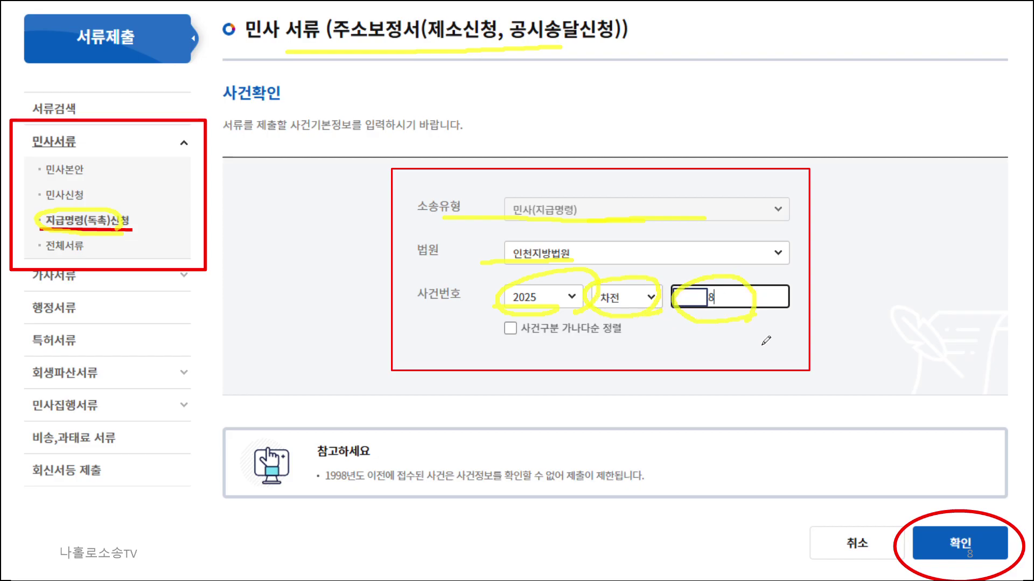
left_click_drag(491, 311, 756, 320)
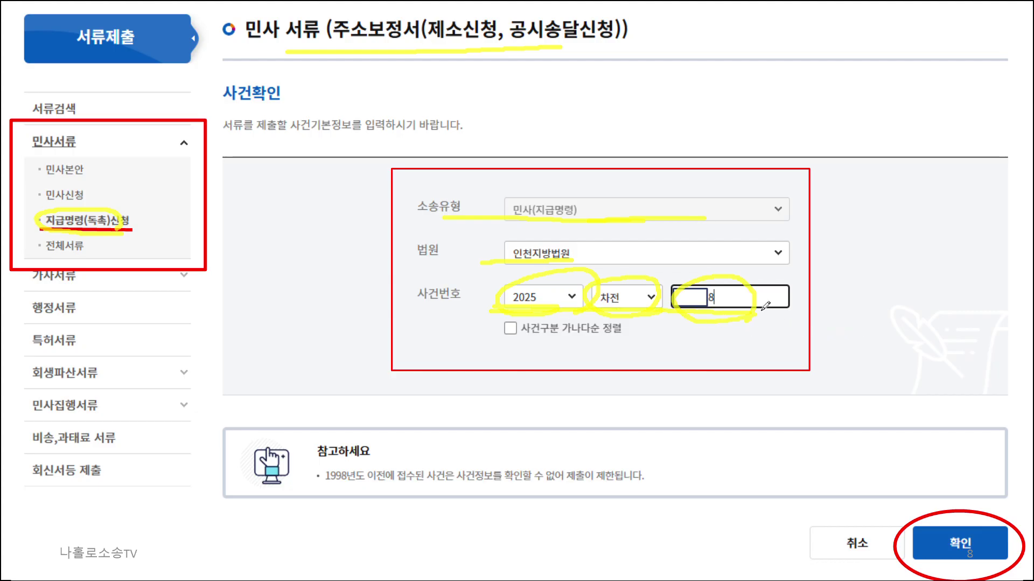
mouse_move(943, 522)
left_mouse_down()
mouse_move(969, 553)
mouse_move(990, 493)
left_mouse_up()
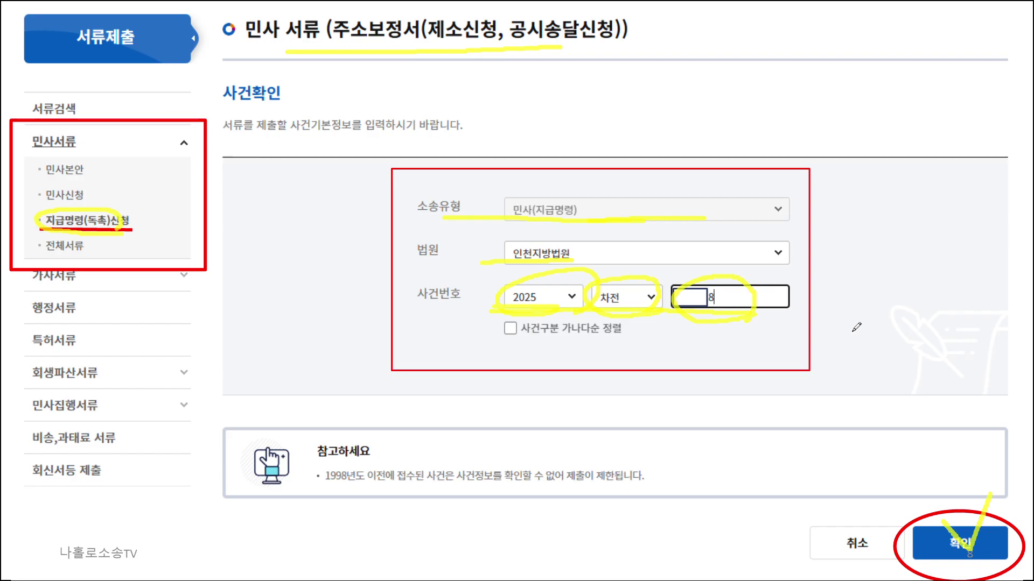
key("Right")
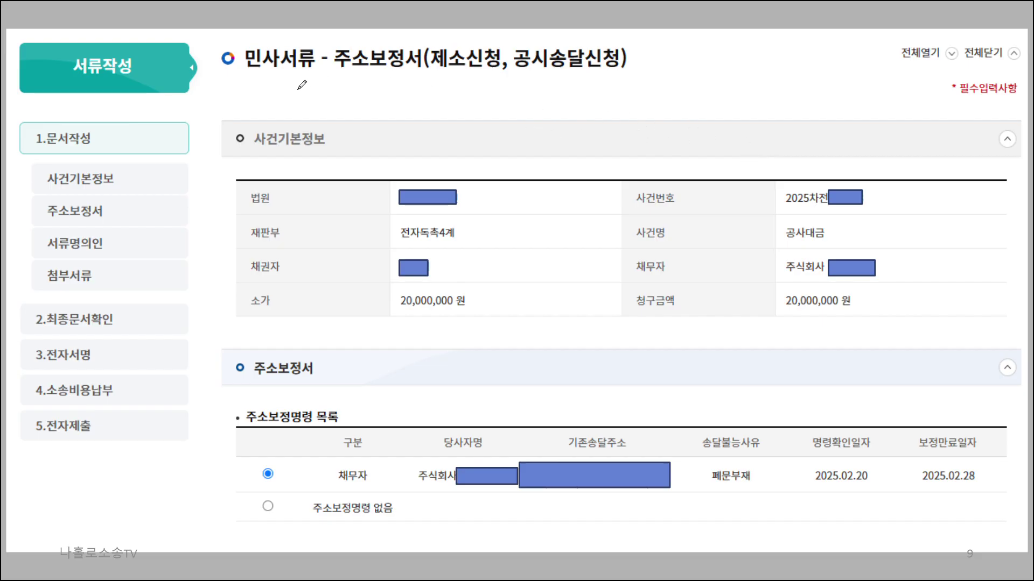
- Underline the title and order-list heading, circle the 폐문부재 reason, then advance to slide 10
left_click_drag(256, 81, 420, 80)
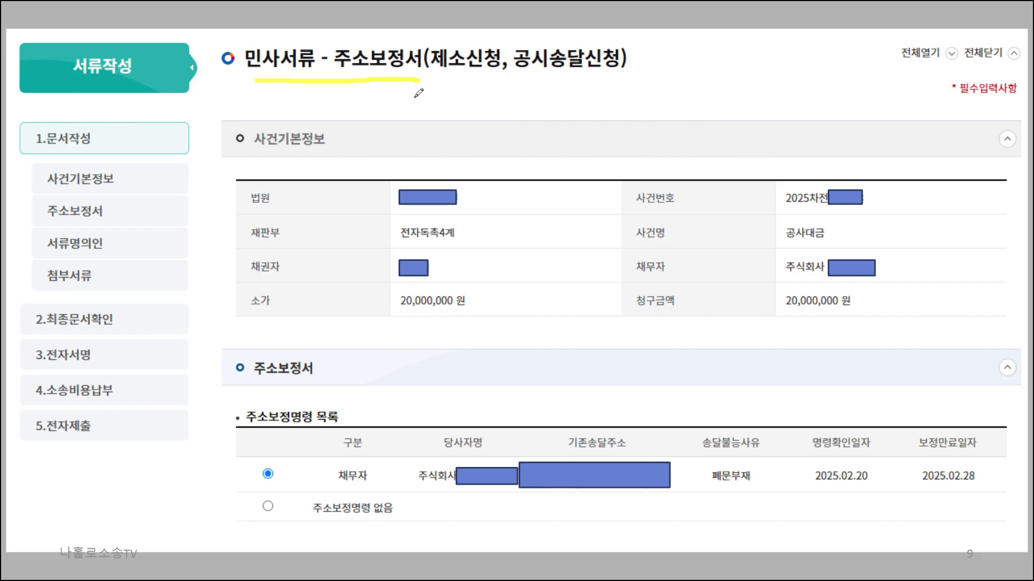
mouse_move(311, 131)
left_mouse_down()
mouse_move(229, 223)
mouse_move(251, 330)
left_mouse_up()
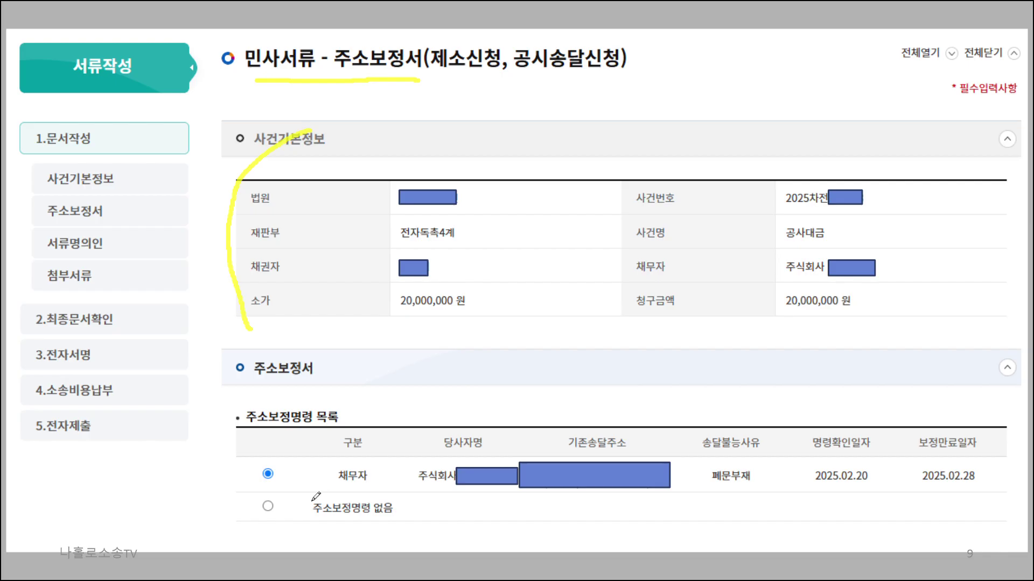
left_click_drag(241, 432, 341, 430)
key("Right")
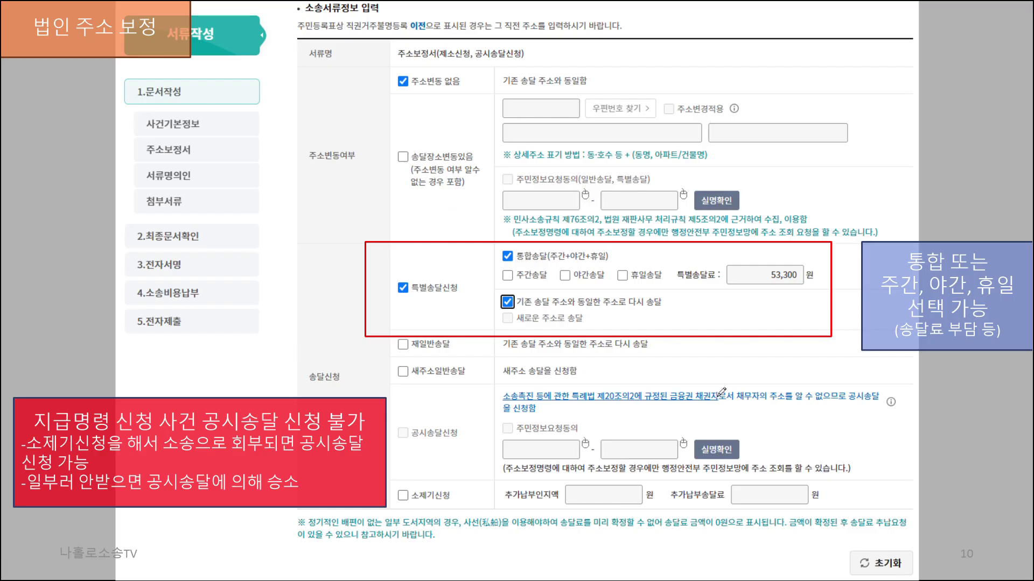
key("Left")
mouse_move(765, 493)
left_mouse_down()
mouse_move(696, 474)
mouse_move(756, 418)
mouse_move(765, 477)
mouse_move(742, 501)
left_mouse_up()
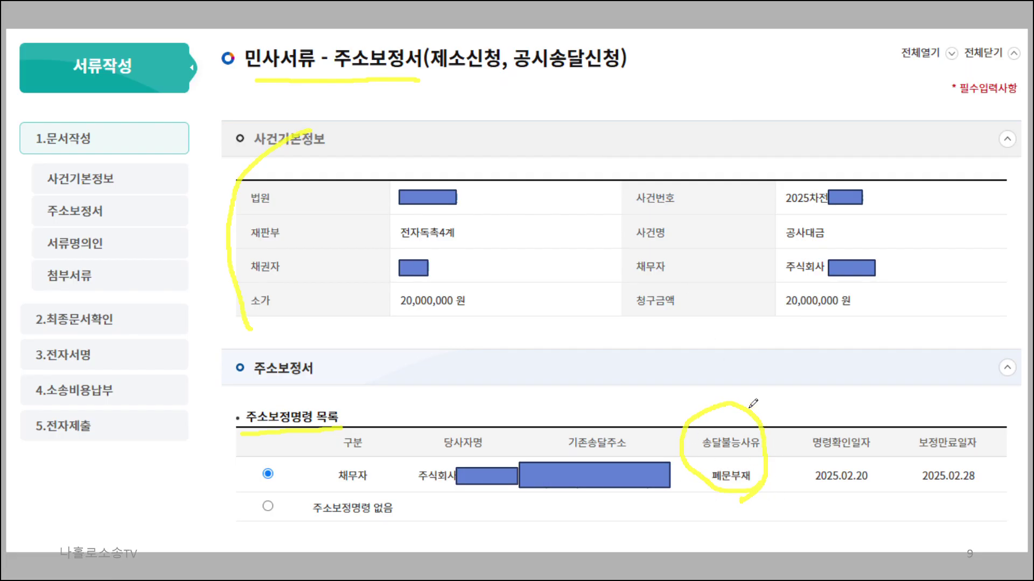
key("Right")
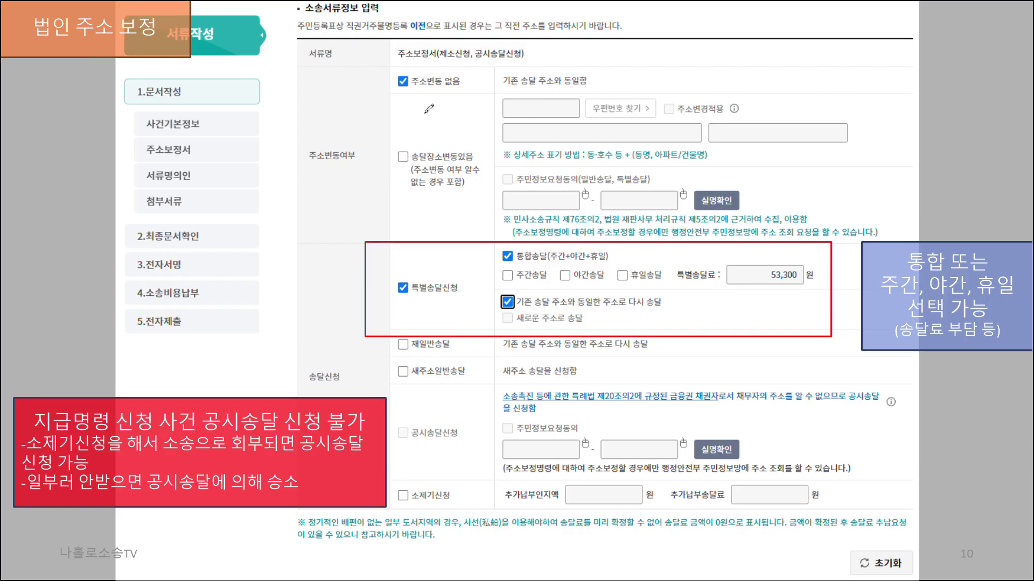
- Mark 주소변동 없음, the 특별송달신청 delivery options, and circle the 53,300 원 fee
left_click_drag(389, 93, 475, 89)
left_click_drag(507, 95, 590, 93)
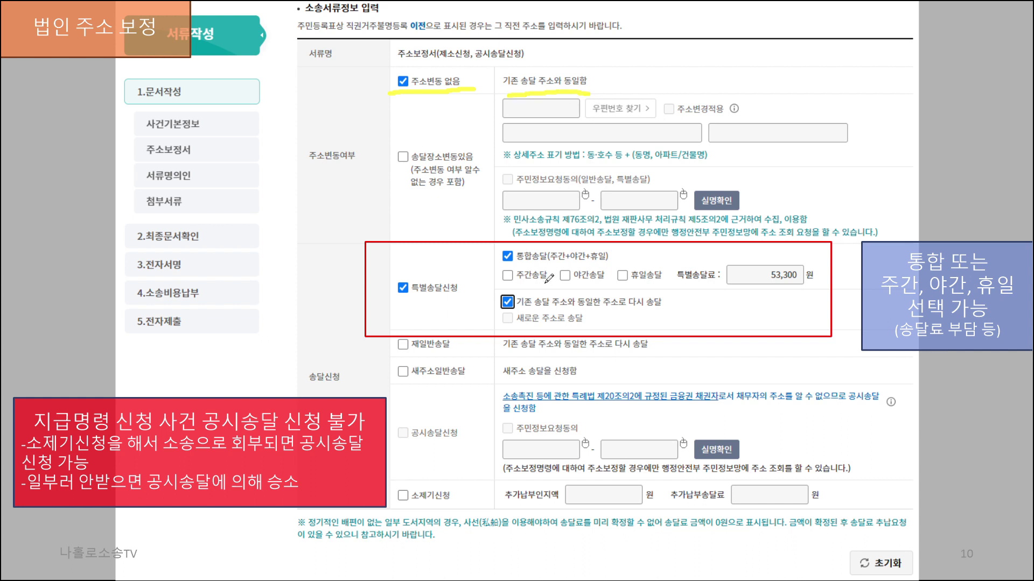
left_click_drag(397, 297, 462, 300)
left_click_drag(509, 264, 619, 263)
left_click_drag(480, 257, 525, 238)
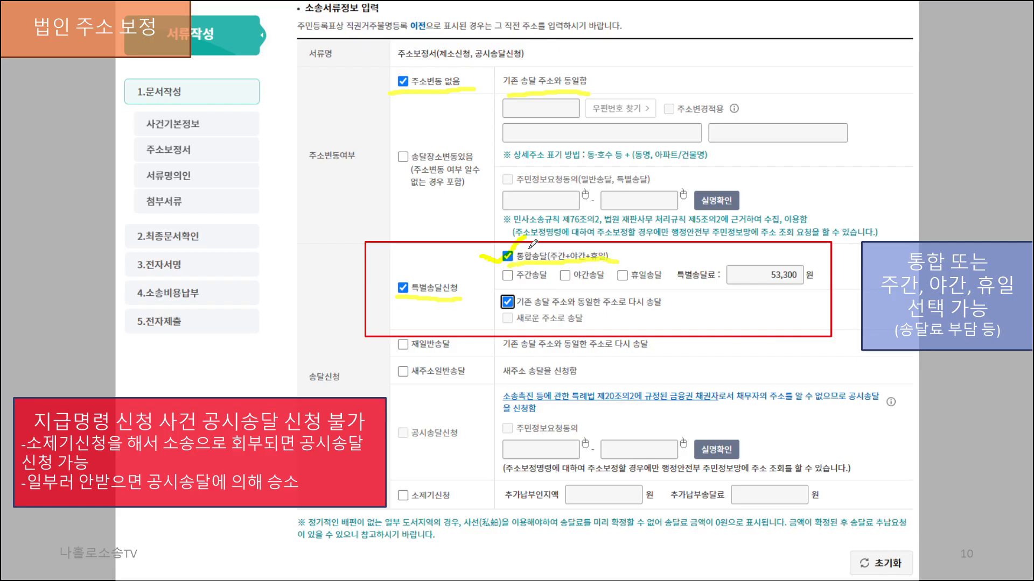
mouse_move(493, 294)
left_mouse_down()
mouse_move(508, 305)
mouse_move(523, 295)
left_mouse_up()
left_click_drag(586, 306, 665, 305)
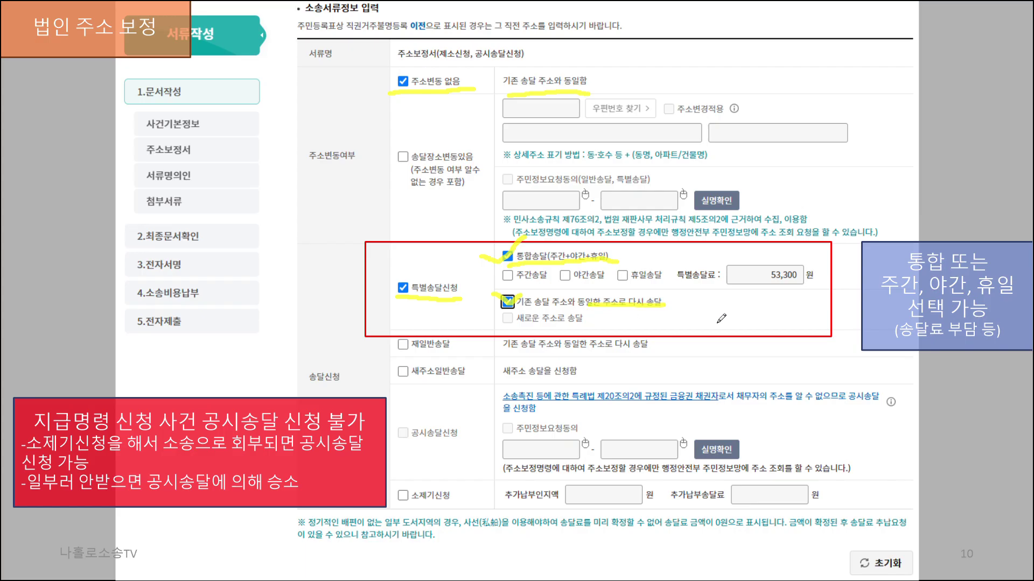
mouse_move(827, 295)
left_mouse_down()
mouse_move(708, 283)
mouse_move(782, 249)
mouse_move(824, 288)
left_mouse_up()
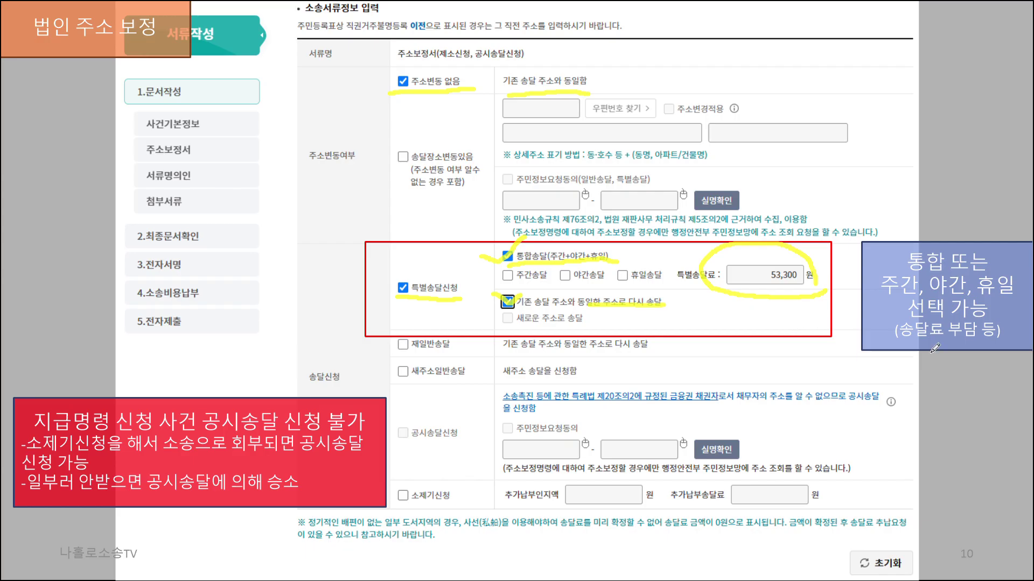
- Mark 공시송달신청 and 소제기신청, underline the red caption, circle the blue caption, then advance to slide 11
left_click_drag(411, 441, 470, 449)
left_click_drag(393, 430, 419, 416)
left_click_drag(409, 508, 446, 514)
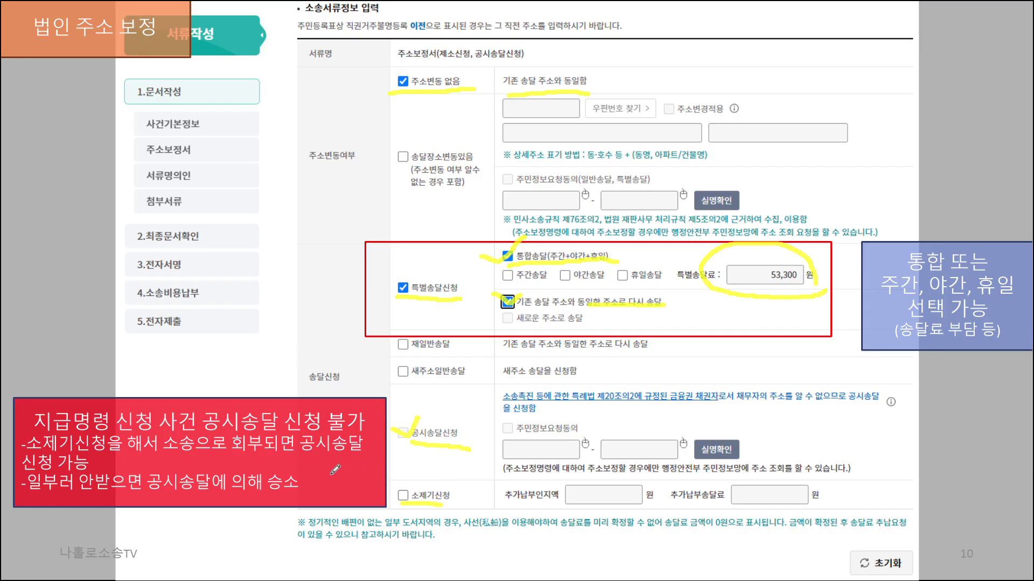
left_click_drag(304, 461, 357, 459)
left_click_drag(96, 498, 271, 504)
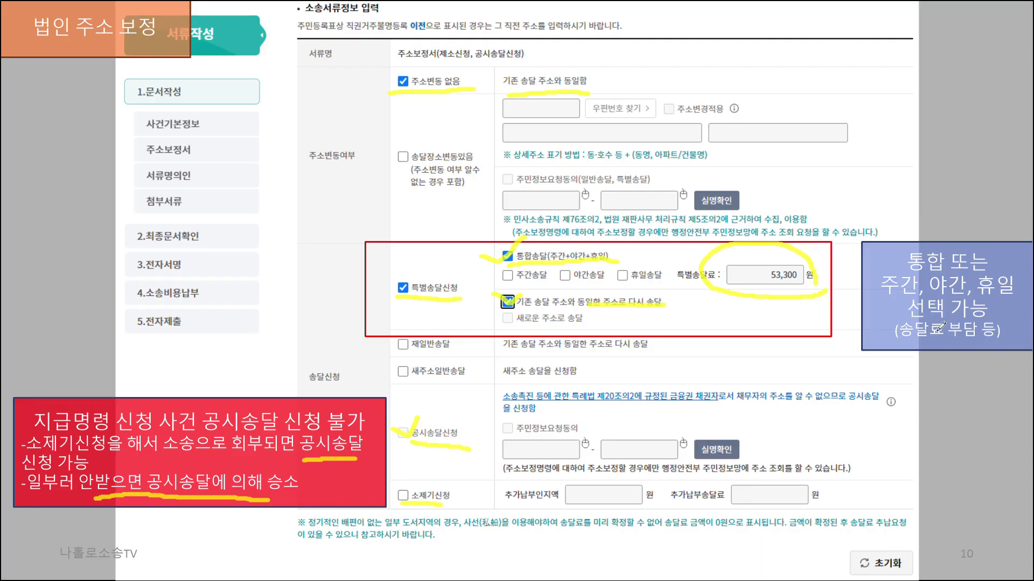
mouse_move(993, 352)
left_mouse_down()
mouse_move(912, 357)
mouse_move(955, 222)
mouse_move(1003, 368)
left_mouse_up()
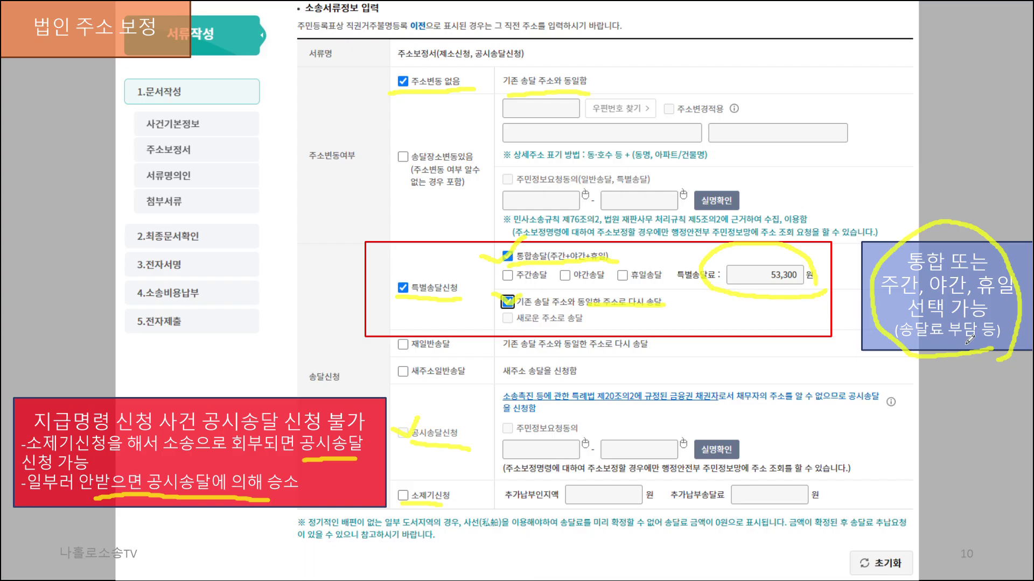
key("Right")
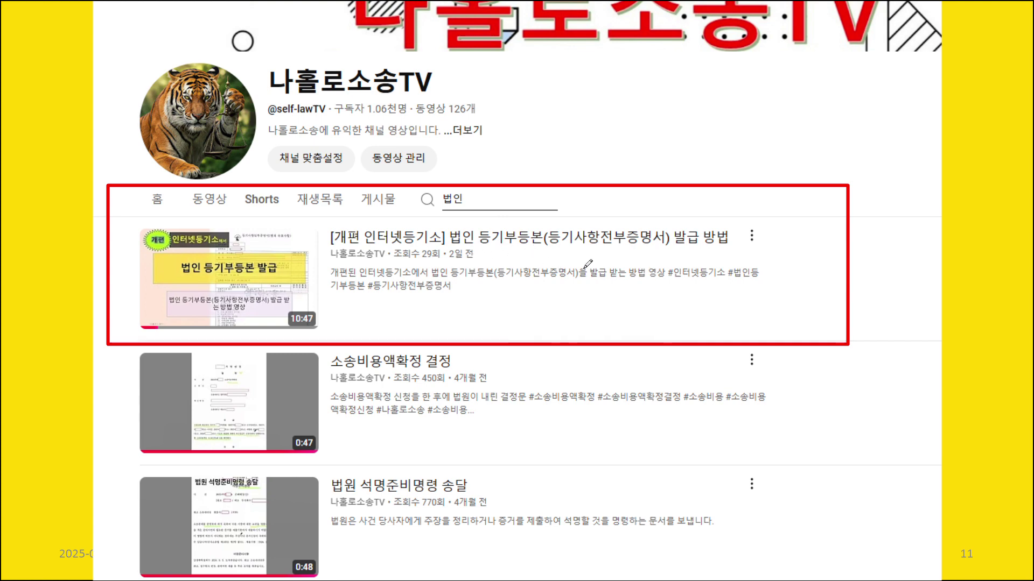
- Underline the channel info, circle the 법인 search, underline the 법인 등기부등본 발급 video, then advance
left_click_drag(273, 102, 444, 105)
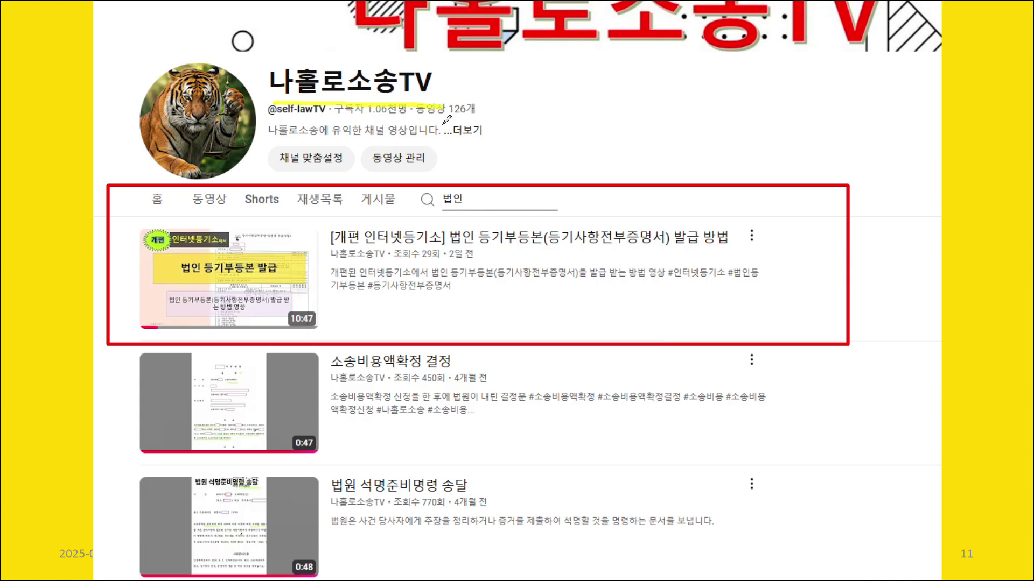
mouse_move(458, 216)
left_mouse_down()
mouse_move(430, 206)
mouse_move(457, 217)
left_mouse_up()
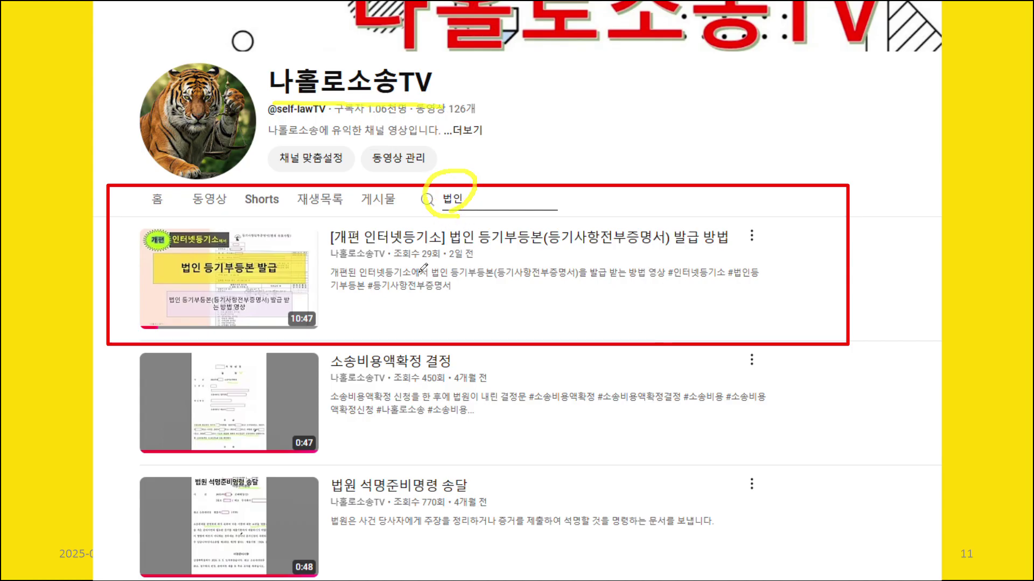
left_click_drag(153, 281, 331, 281)
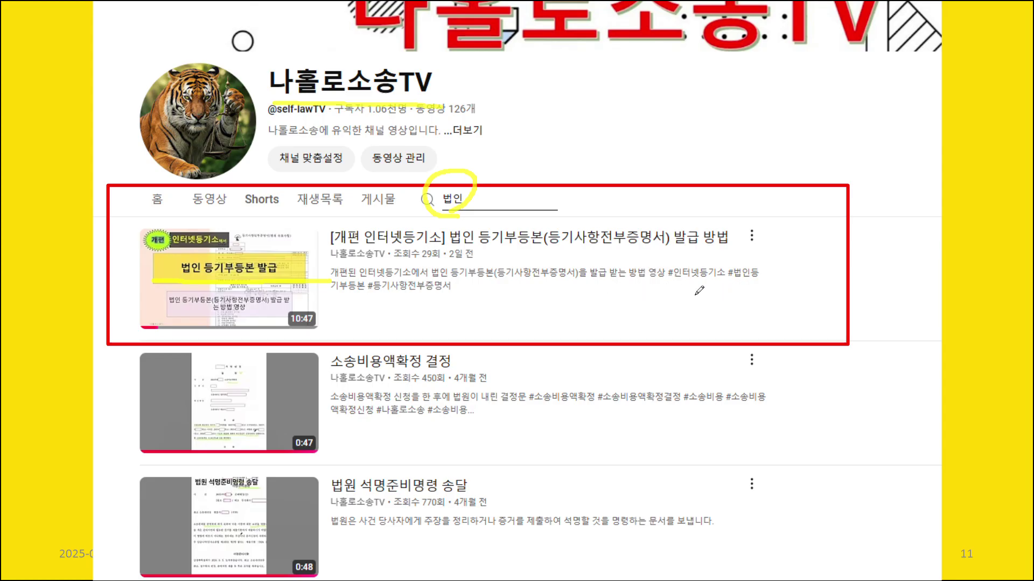
key("Right")
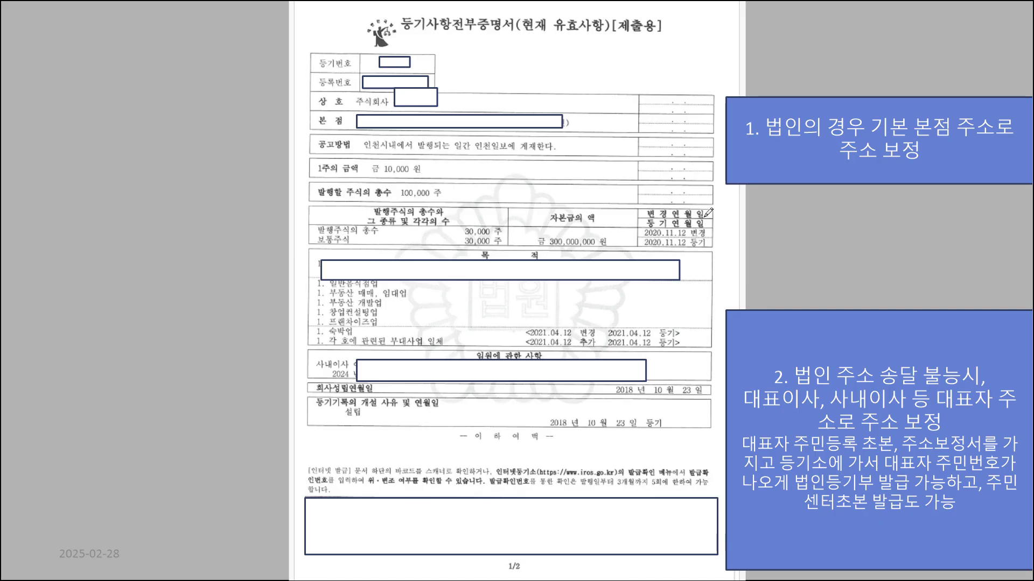
- Trace the certificate margin, underline the note's 기본 본점 wording, and mark the 본 점 row
mouse_move(374, 41)
left_mouse_down()
mouse_move(283, 201)
mouse_move(280, 472)
left_mouse_up()
left_click_drag(823, 135, 967, 139)
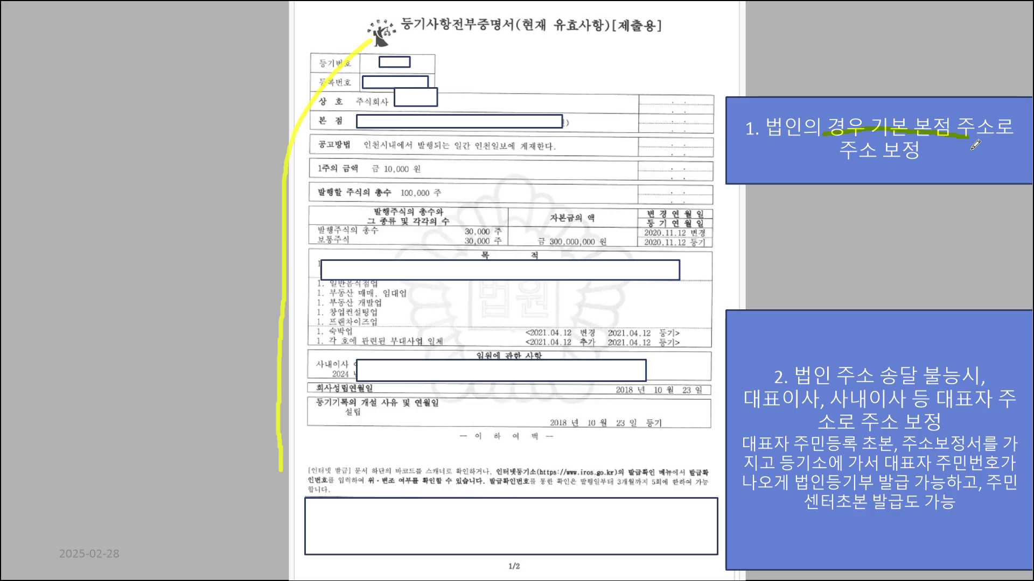
left_click_drag(347, 141, 619, 144)
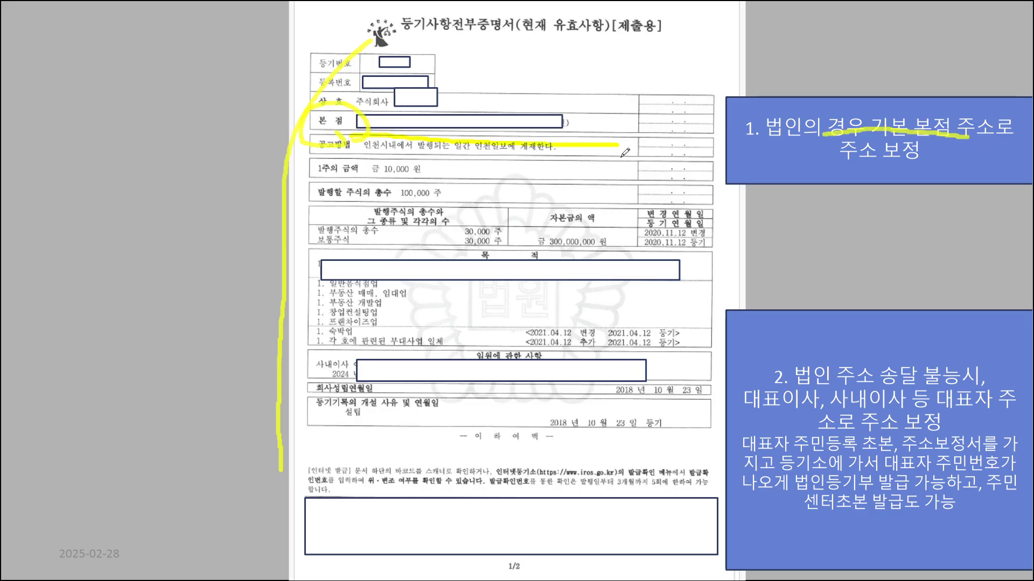